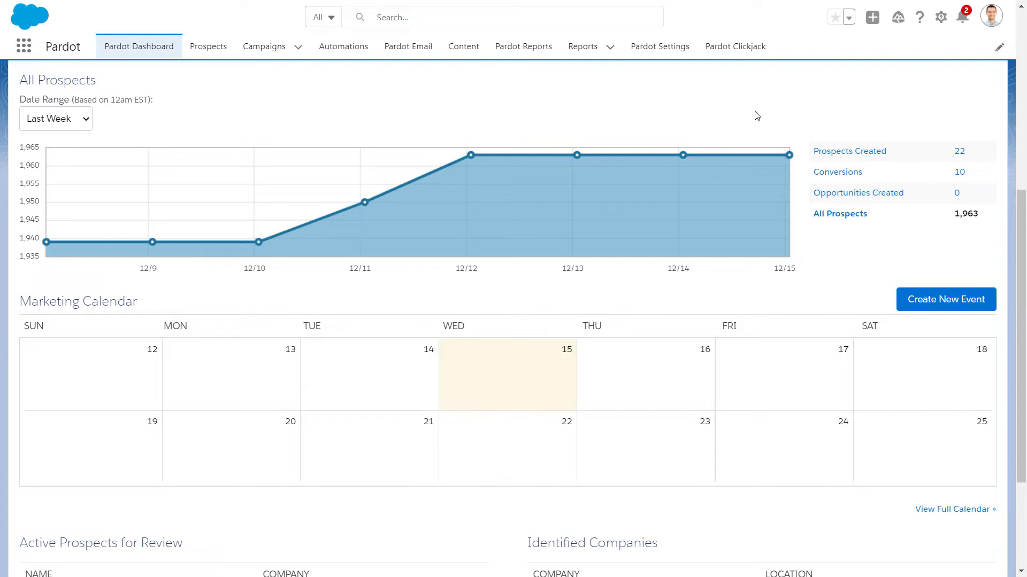
- Search 'B2b' in Marketing Setup and open B2B Marketing Analytics Getting Started
{"action": "left_click", "coordinate": [942, 21]}
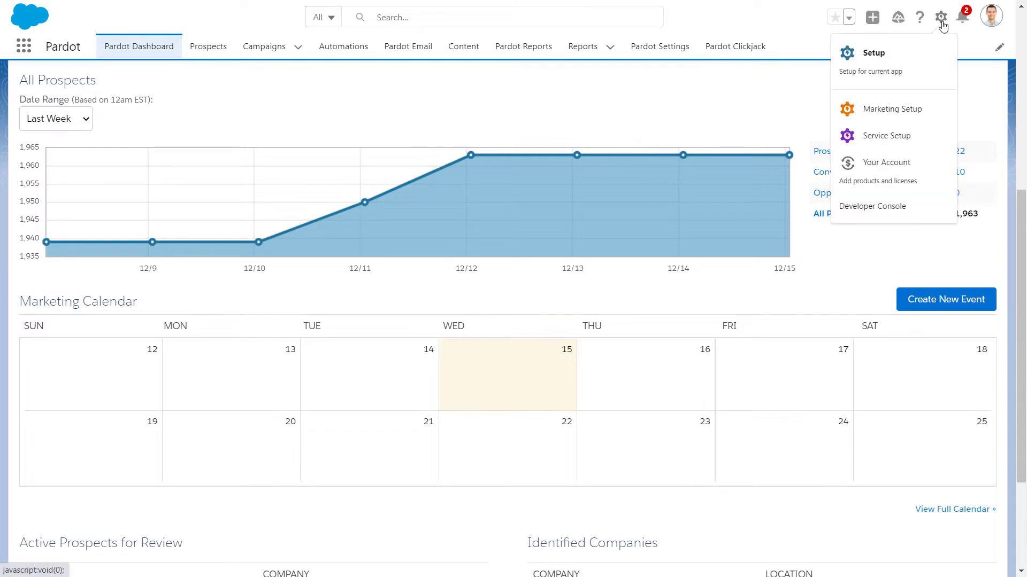
{"action": "left_click", "coordinate": [931, 110]}
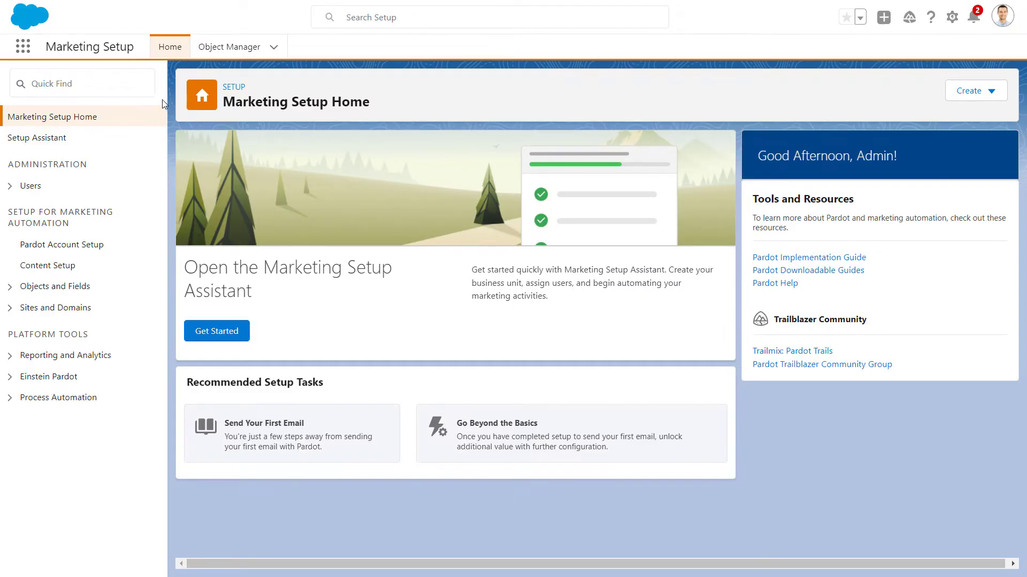
{"action": "left_click", "coordinate": [142, 84]}
{"action": "type", "text": "B2b"}
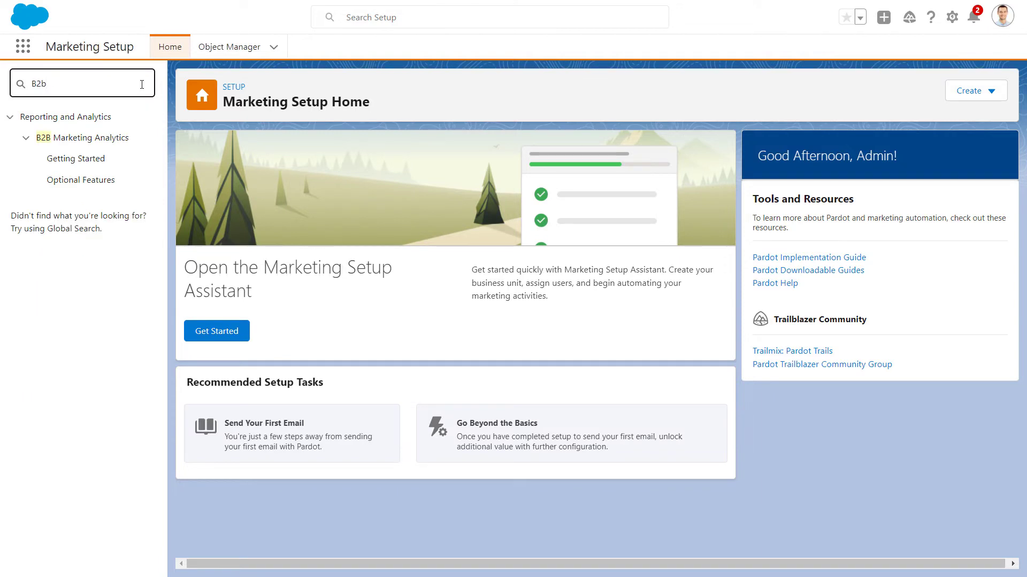
{"action": "left_click", "coordinate": [102, 160]}
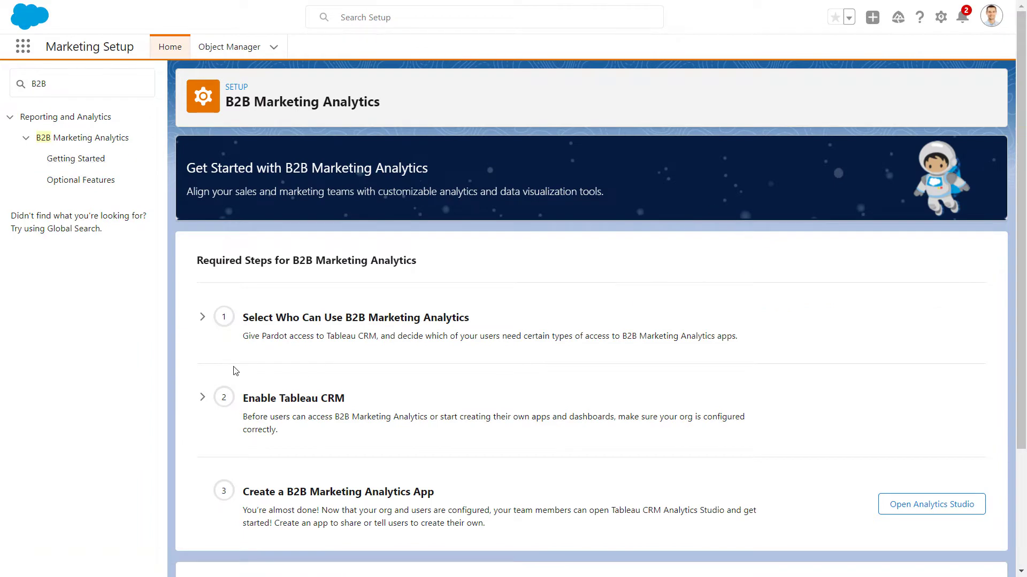
- Assign the B2B Marketing Analytics permission set to the B2BMA integration user
{"action": "left_click", "coordinate": [202, 318]}
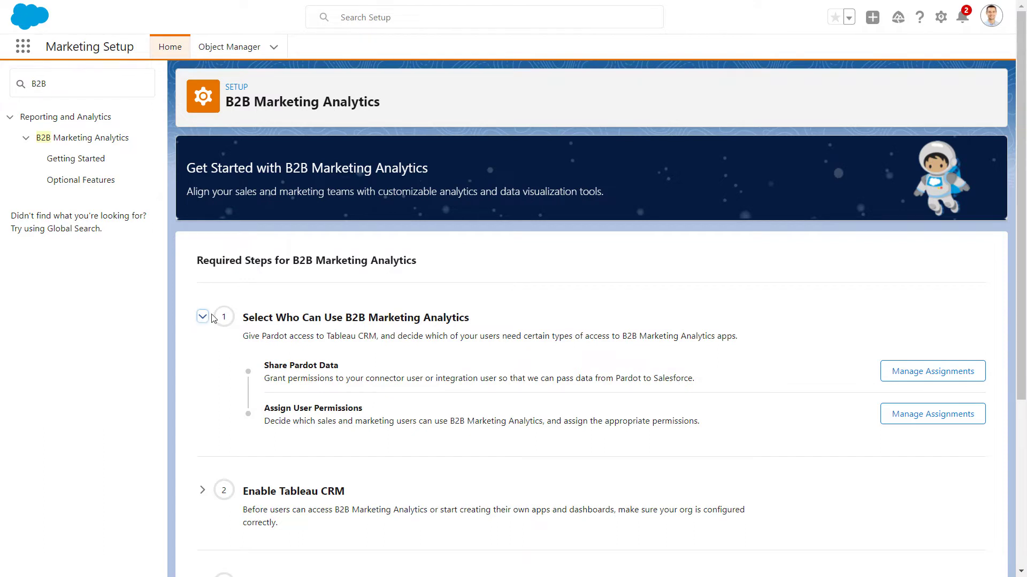
{"action": "left_click", "coordinate": [898, 372]}
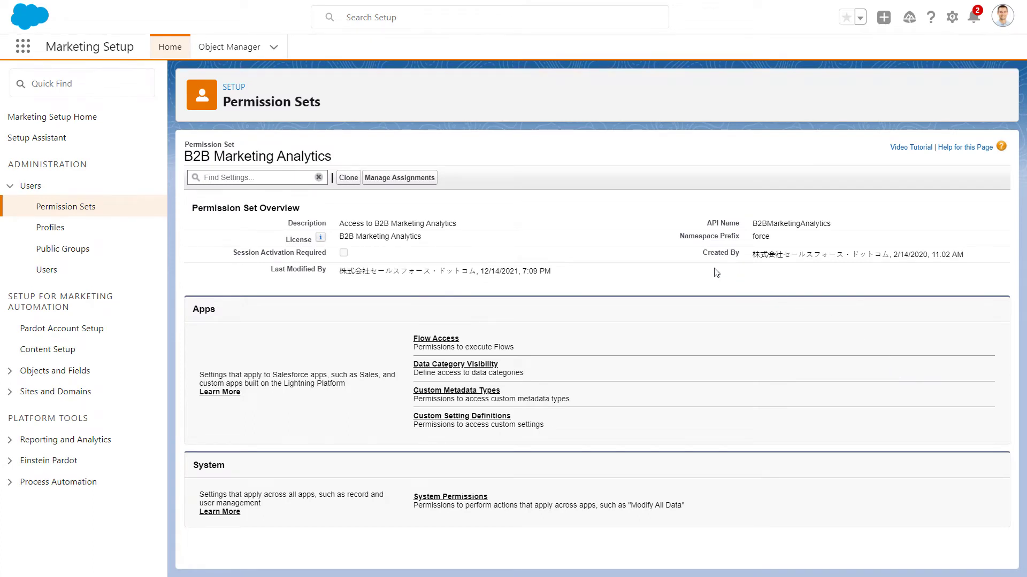
{"action": "left_click", "coordinate": [424, 178]}
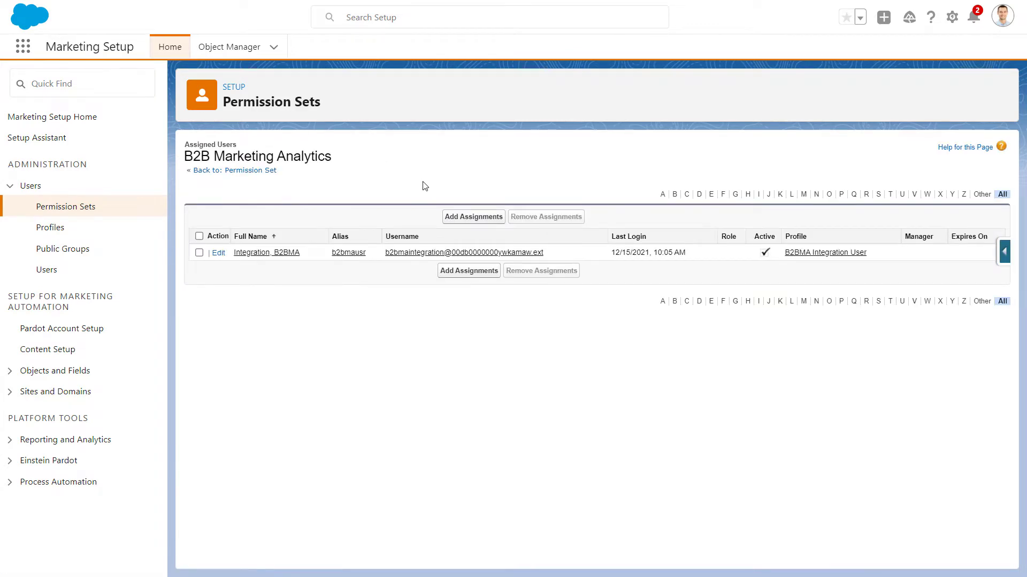
{"action": "left_click", "coordinate": [456, 221]}
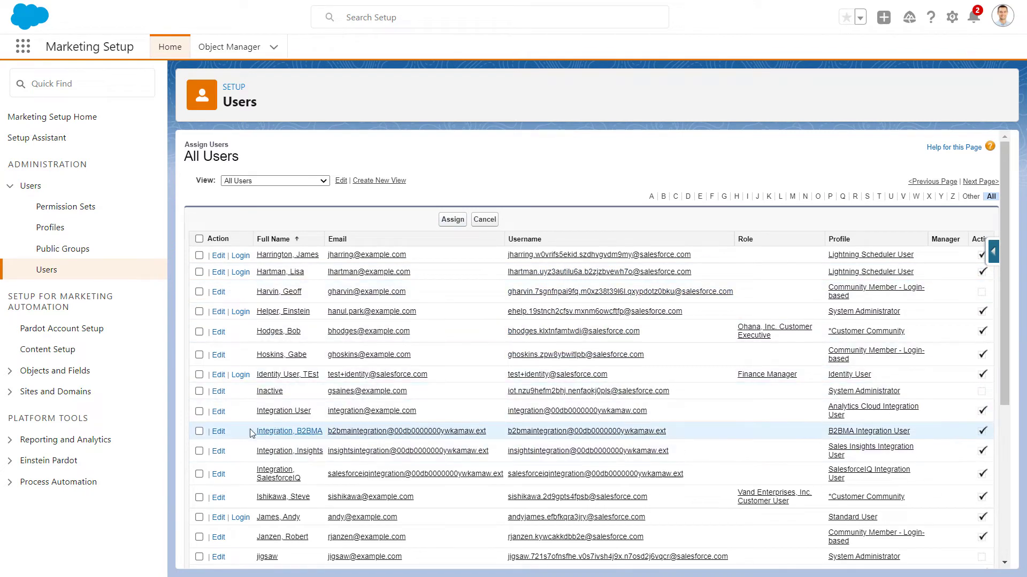
{"action": "left_click", "coordinate": [199, 432]}
{"action": "left_click", "coordinate": [453, 223]}
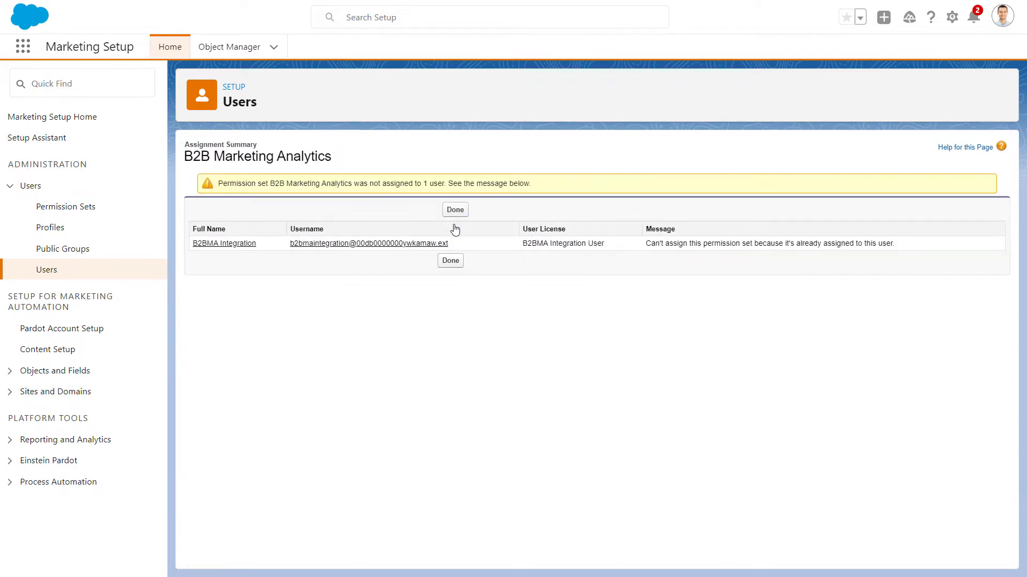
{"action": "left_click", "coordinate": [455, 211]}
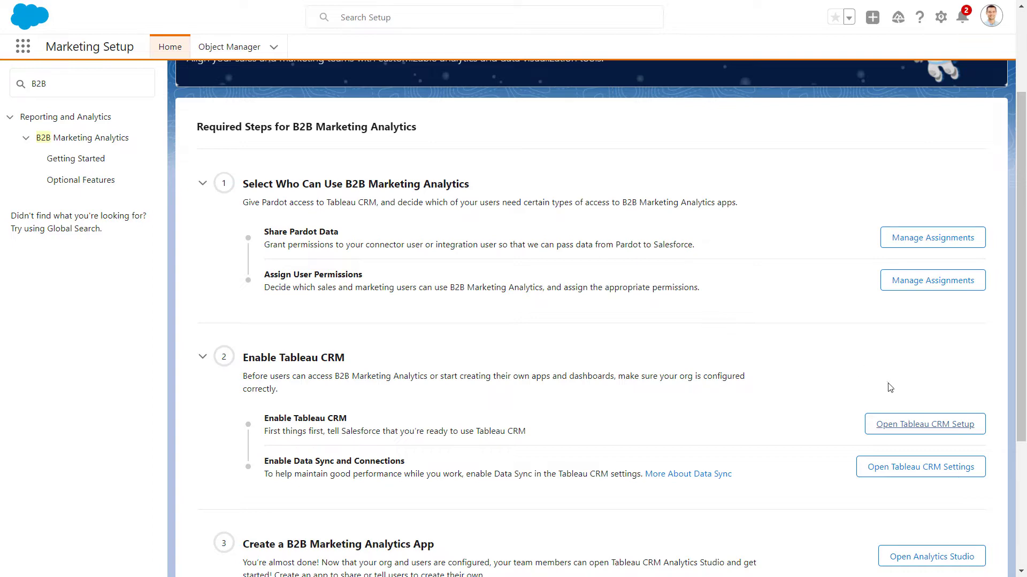
- Turn on Tableau CRM for the org and tick Enable Data Sync and Connections
{"action": "left_click", "coordinate": [894, 433]}
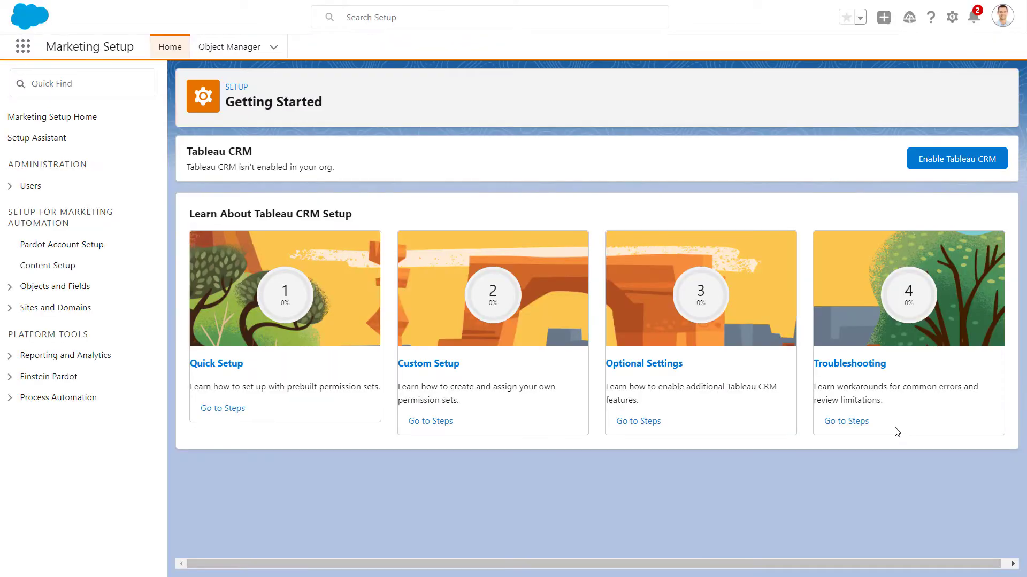
{"action": "left_click", "coordinate": [941, 165]}
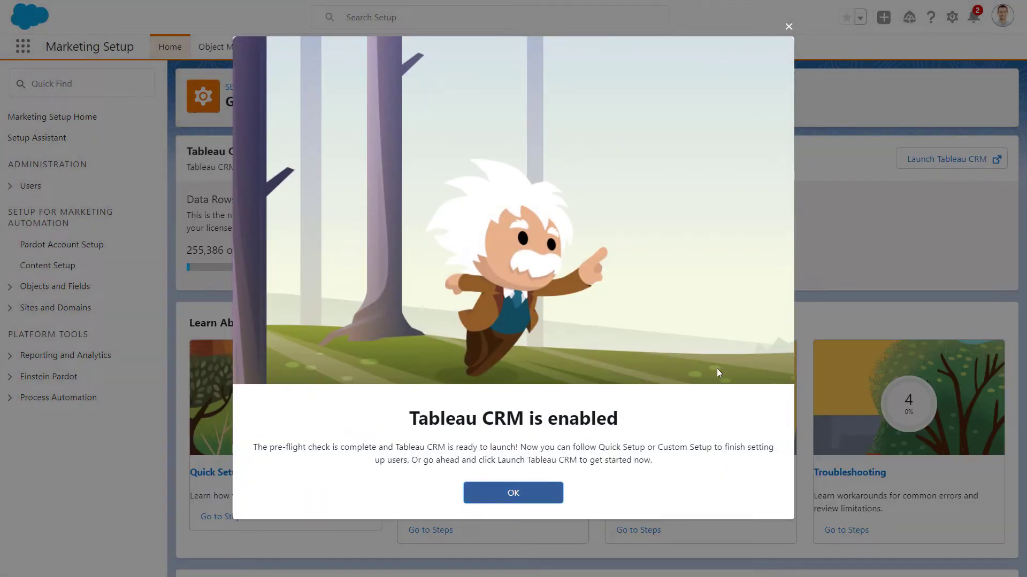
{"action": "left_click", "coordinate": [549, 497]}
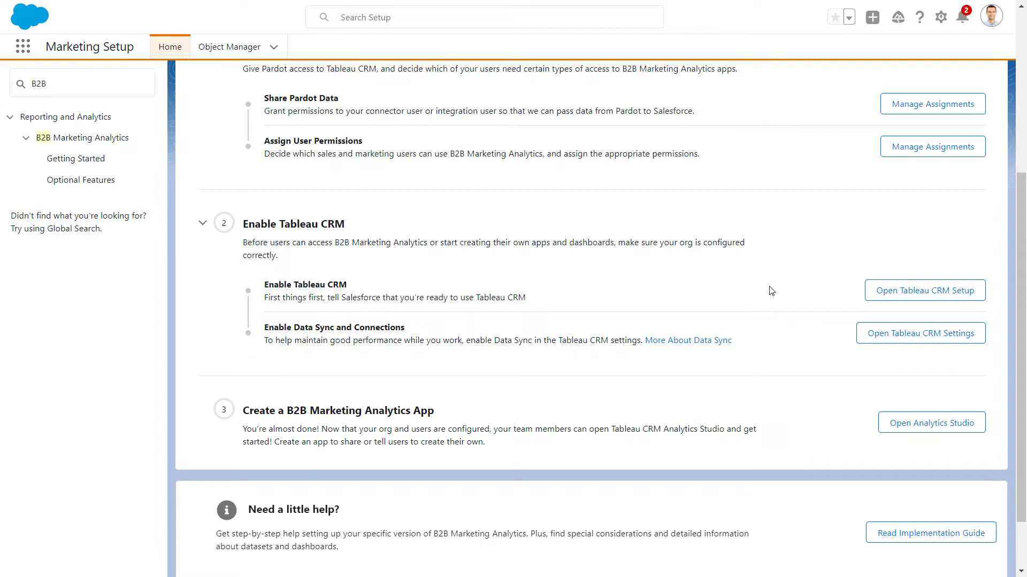
{"action": "left_click", "coordinate": [892, 337]}
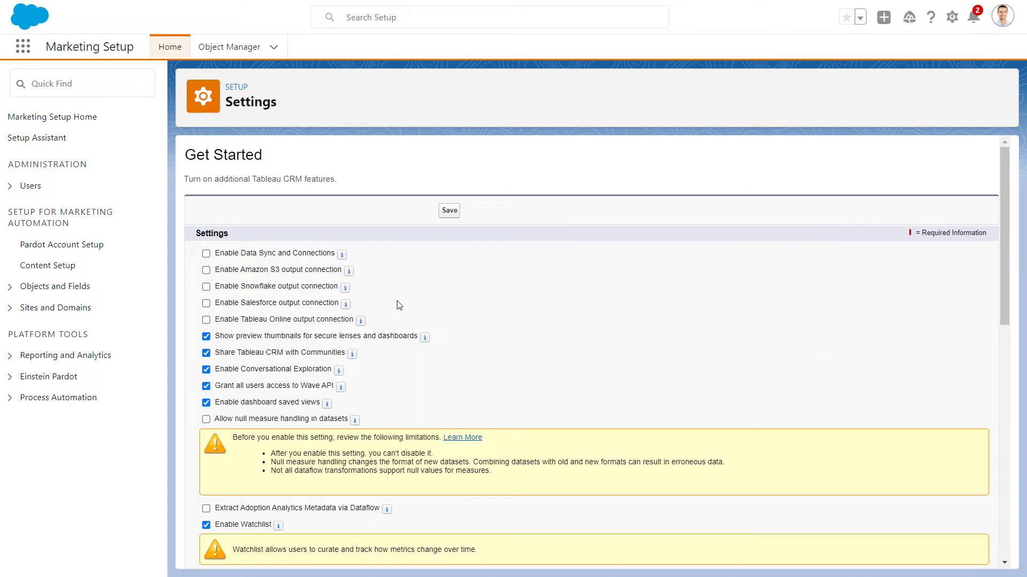
{"action": "left_click", "coordinate": [208, 255]}
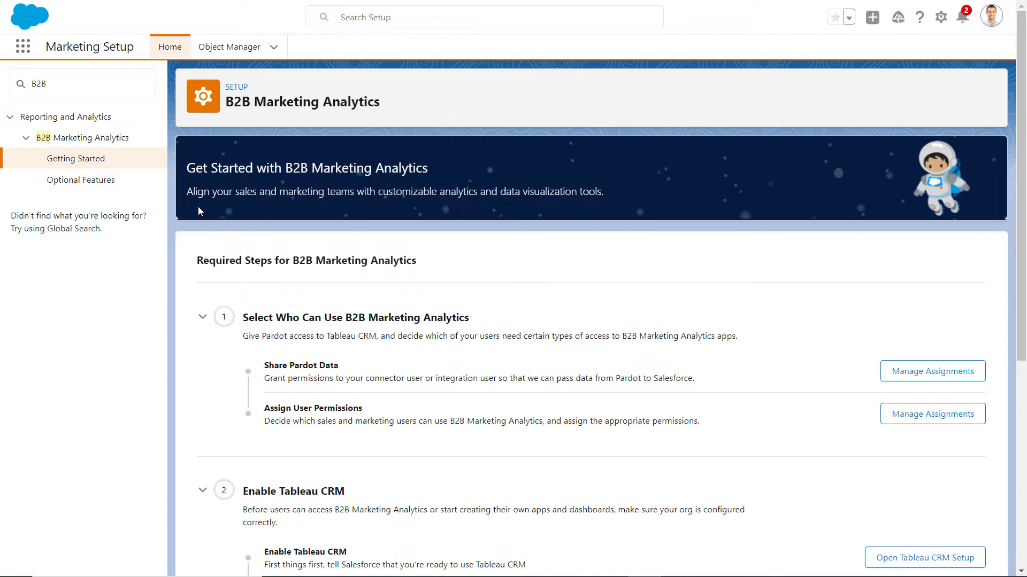
{"action": "left_click", "coordinate": [113, 185]}
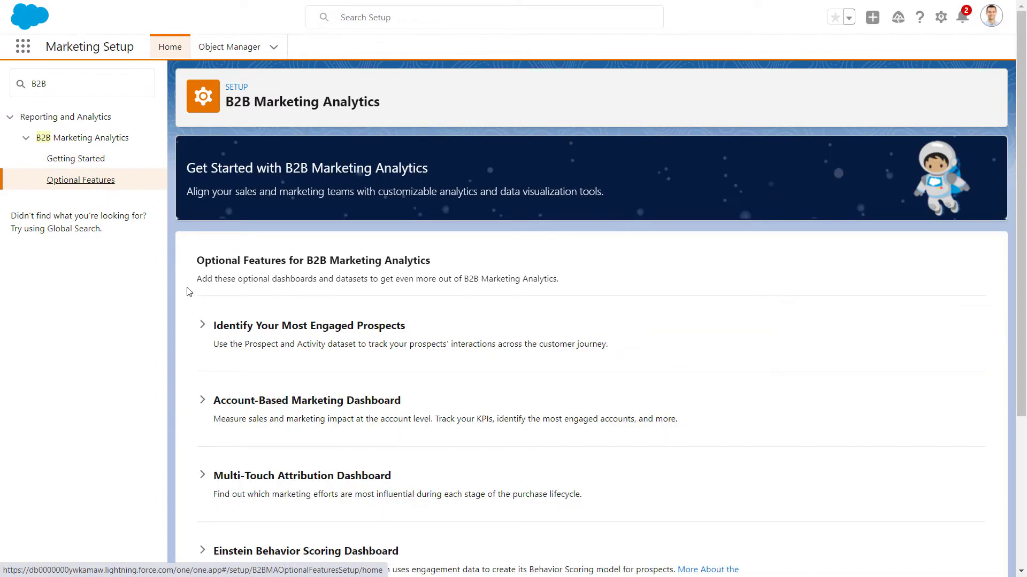
{"action": "left_click", "coordinate": [201, 326]}
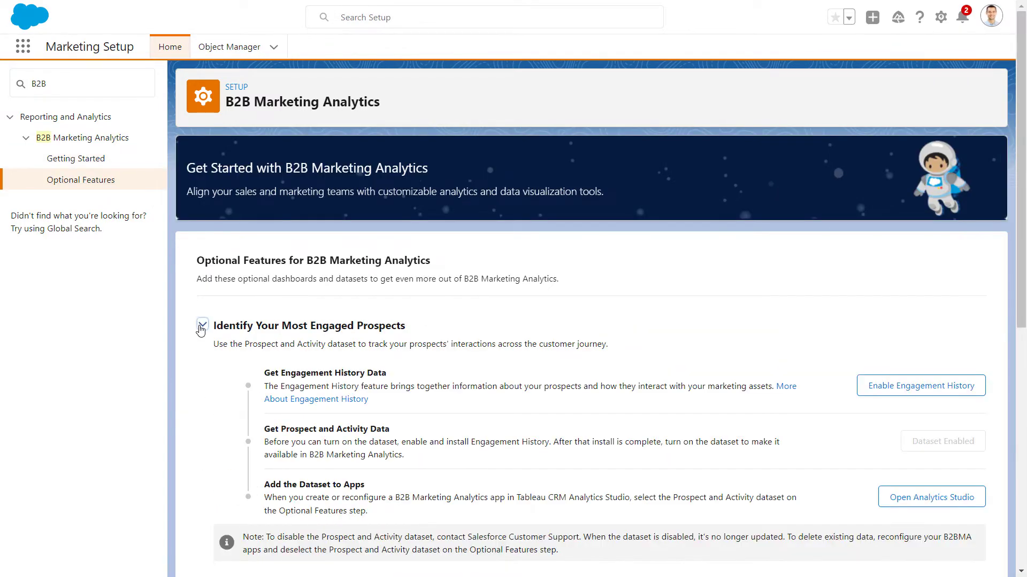
{"action": "scroll", "coordinate": [201, 330], "scroll_direction": "down", "scroll_amount": 5}
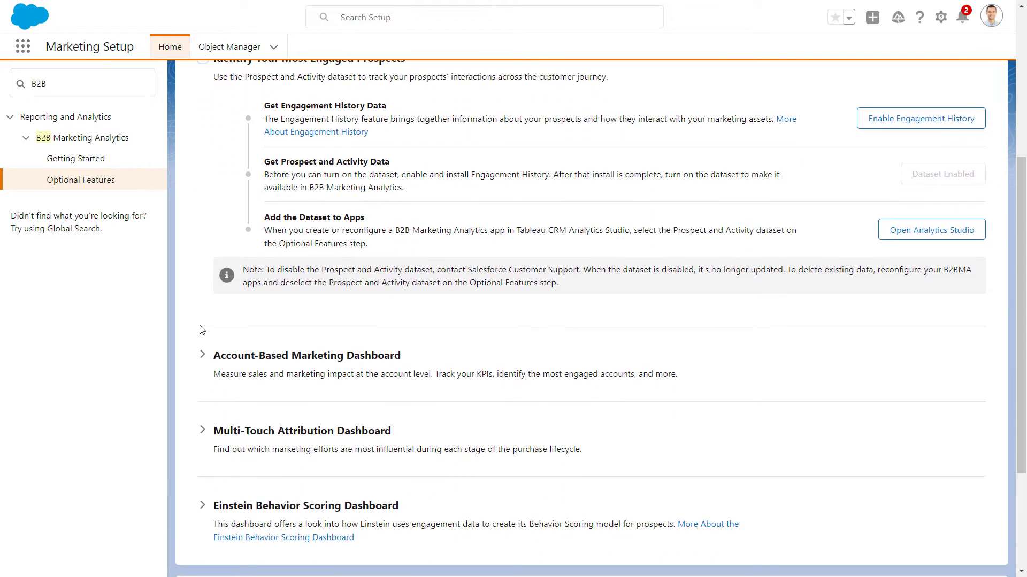
{"action": "left_click", "coordinate": [202, 355]}
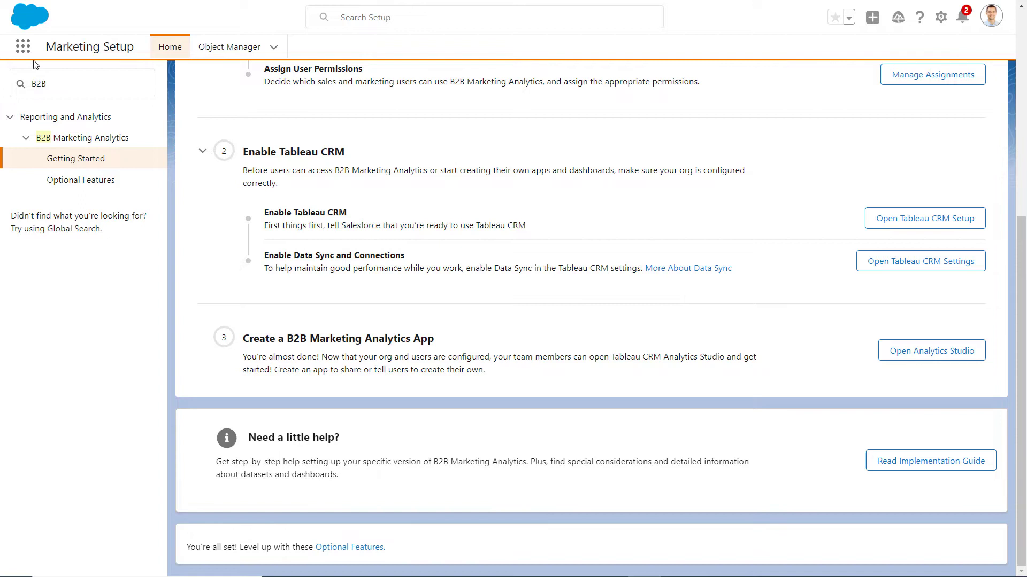
- Open Analytics Studio through an 'Analytics' App Launcher search
{"action": "left_click", "coordinate": [23, 46]}
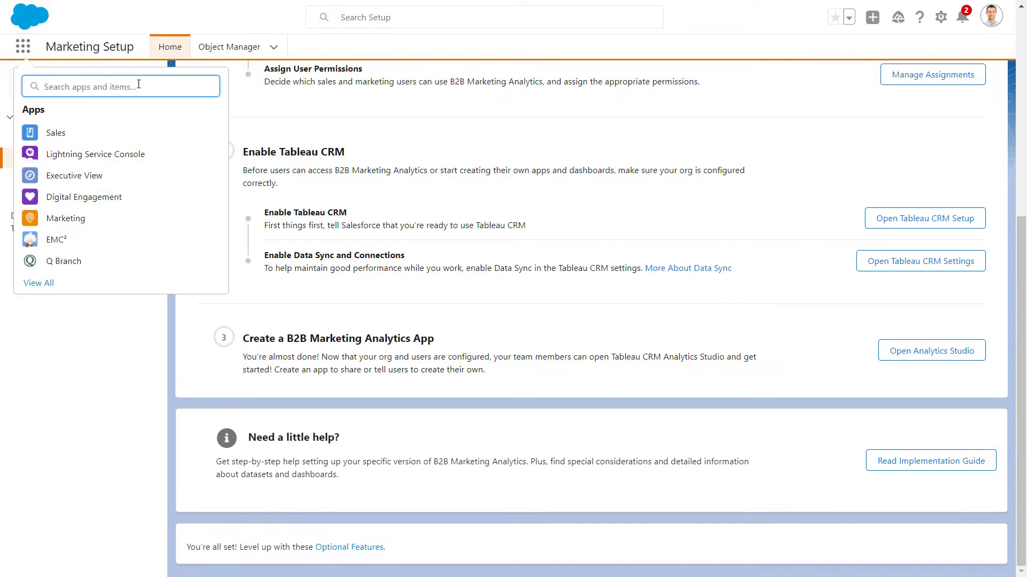
{"action": "type", "text": "Analytics"}
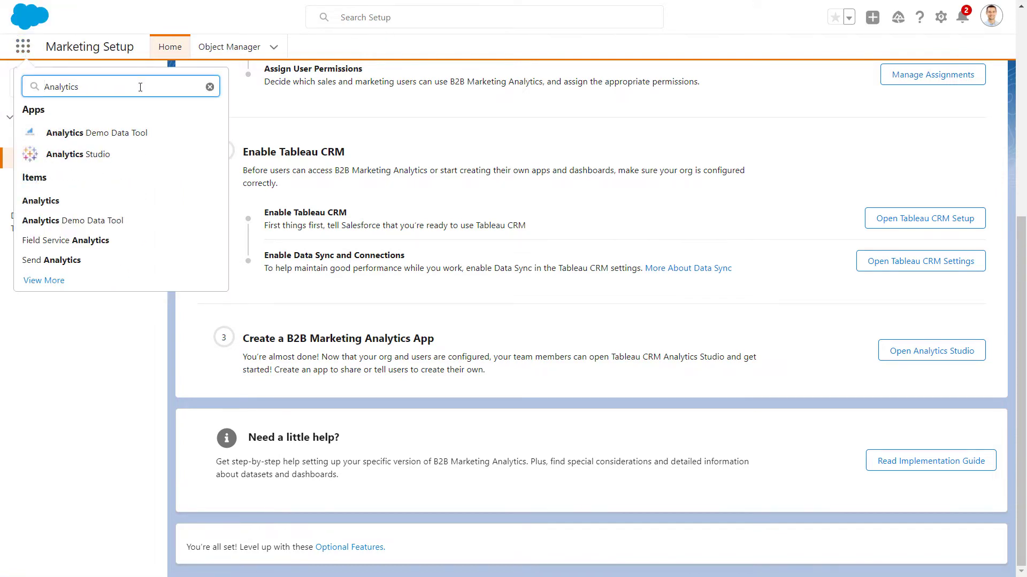
{"action": "left_click", "coordinate": [98, 161]}
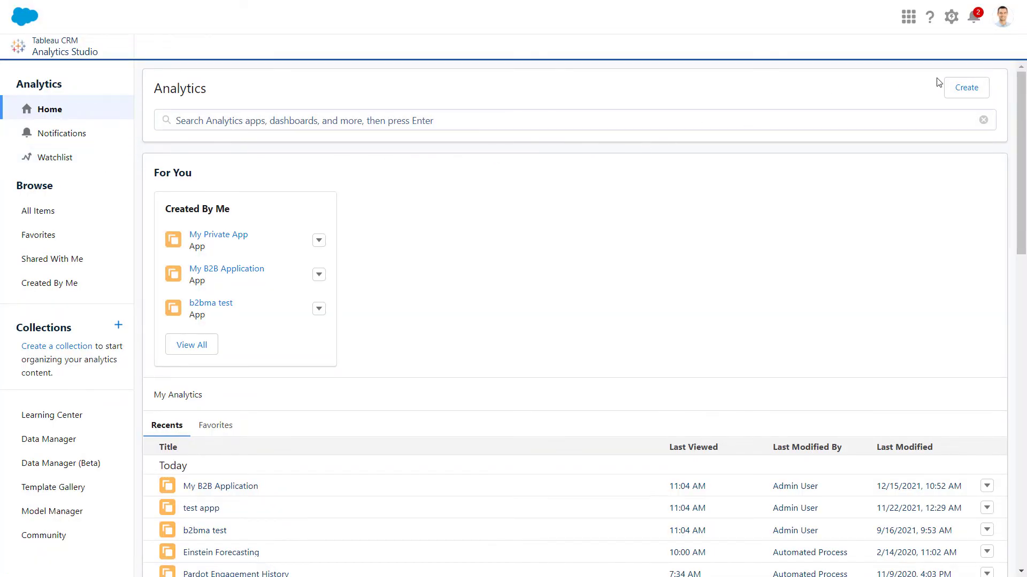
- Create a new app from the B2B Marketing Analytics template, found by searching 'B2B'
{"action": "left_click", "coordinate": [965, 91]}
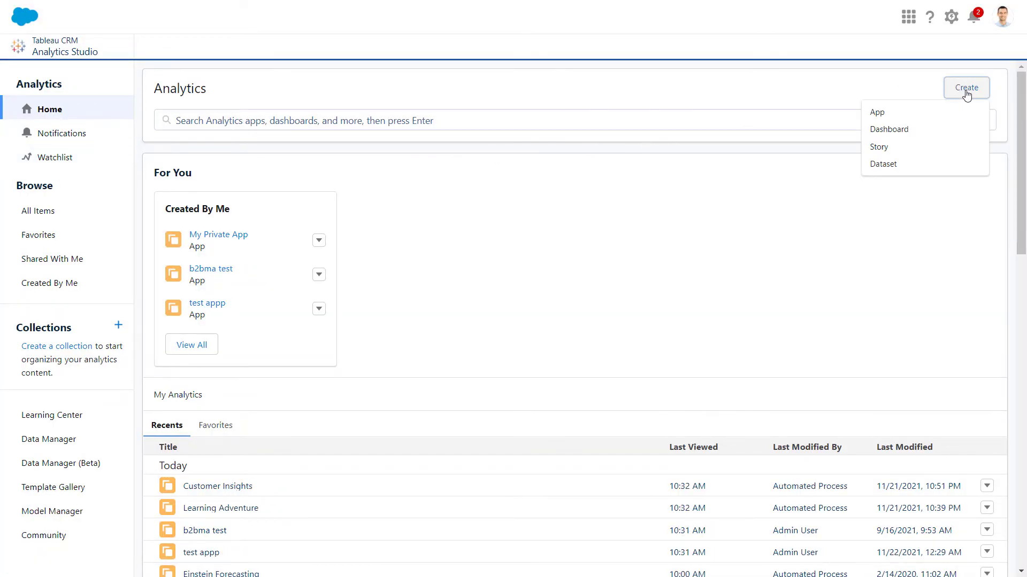
{"action": "left_click", "coordinate": [922, 119]}
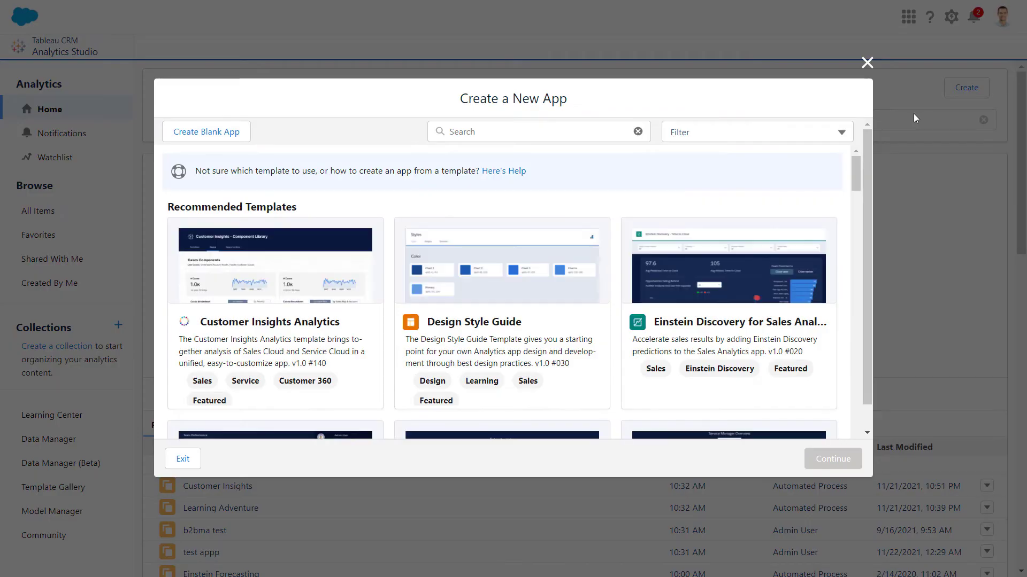
{"action": "left_click", "coordinate": [605, 132]}
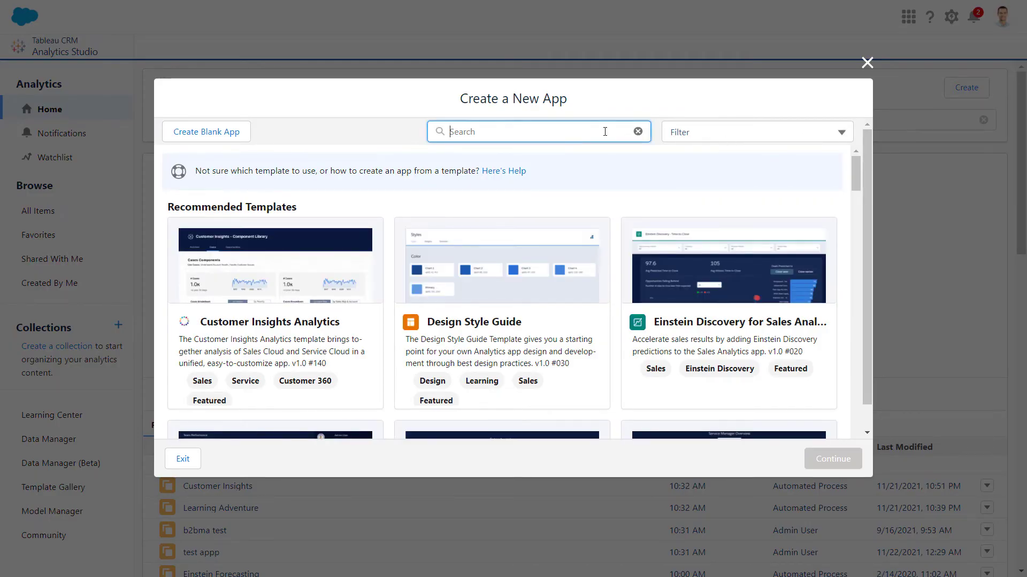
{"action": "type", "text": "B2B"}
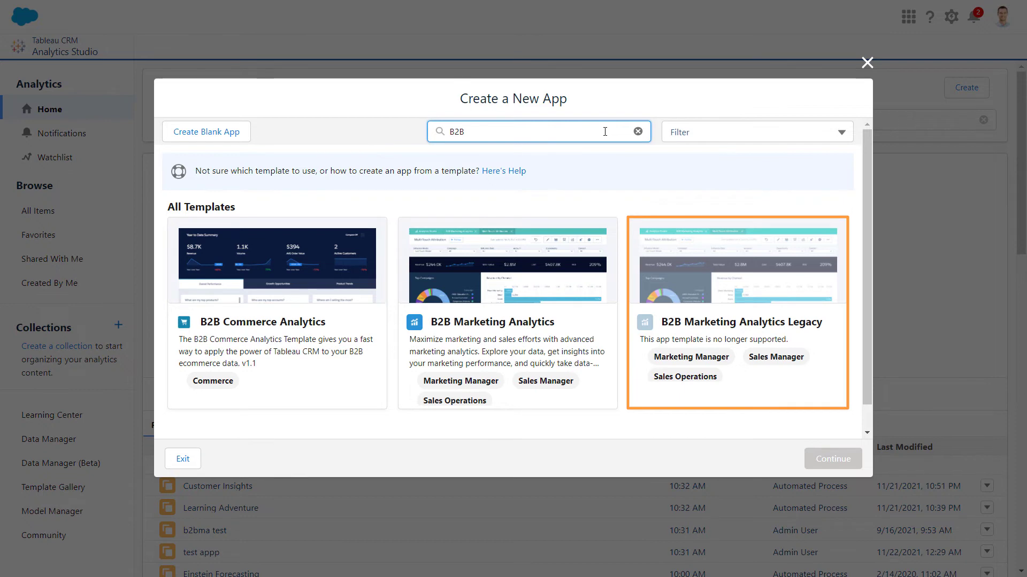
{"action": "left_click", "coordinate": [530, 318]}
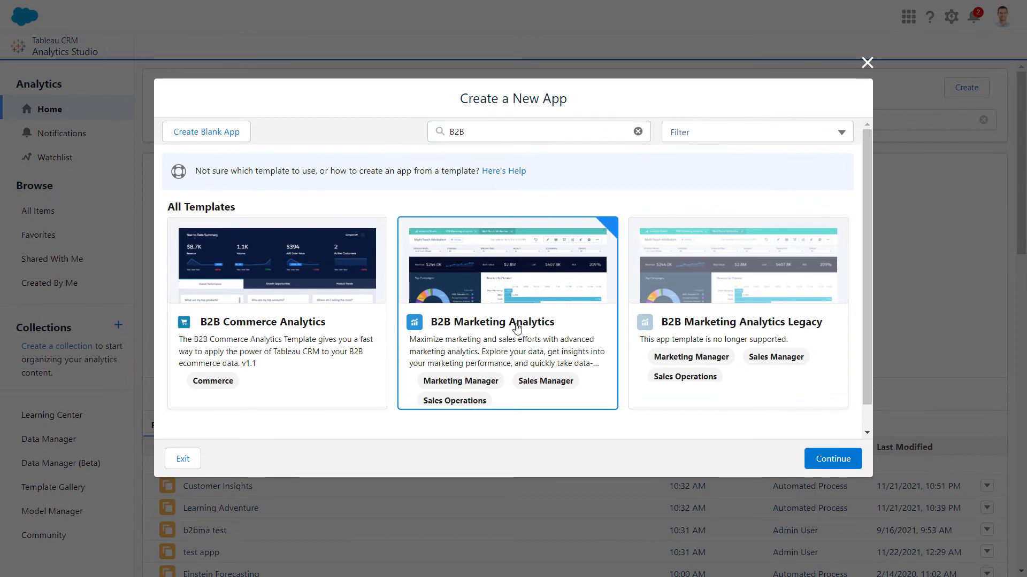
{"action": "left_click", "coordinate": [839, 466]}
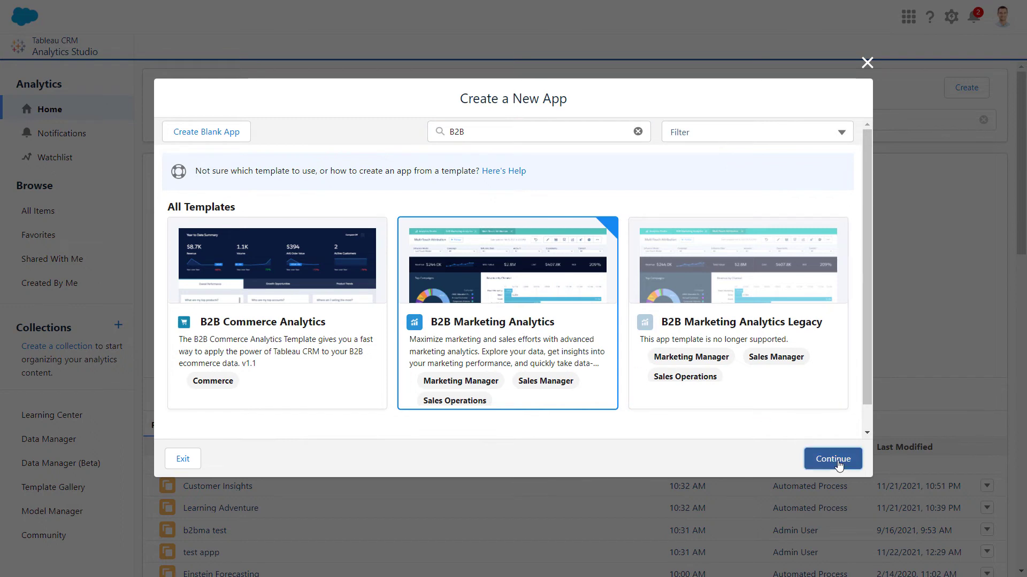
- Choose to create a brand new app and paste in the Pardot account ID
{"action": "left_click", "coordinate": [848, 460]}
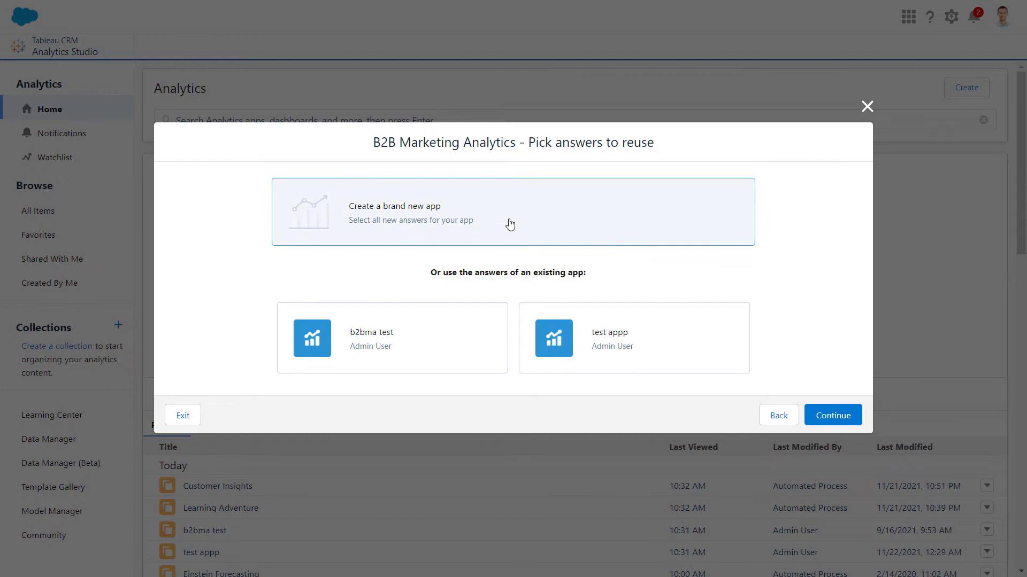
{"action": "left_click", "coordinate": [812, 416]}
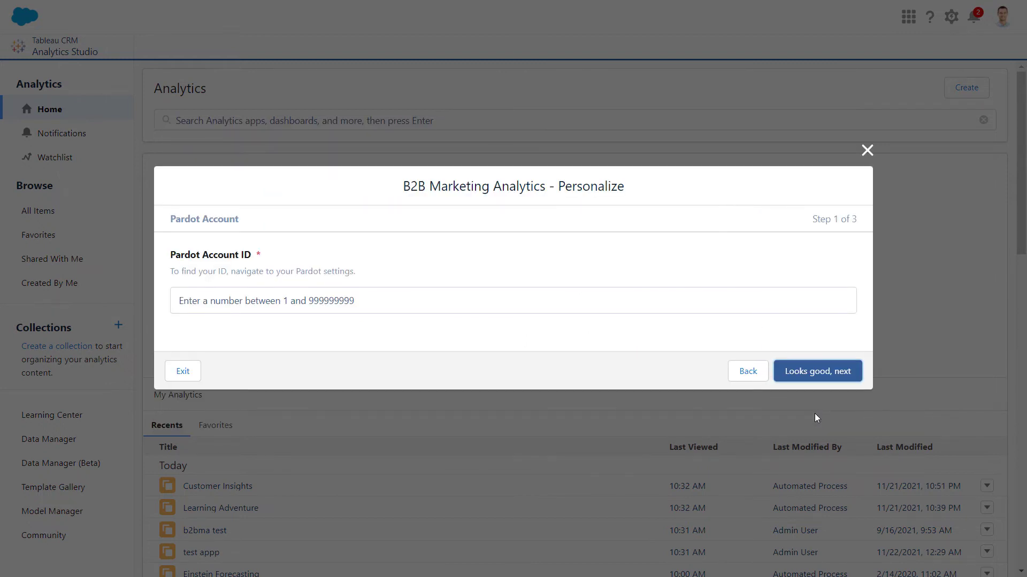
{"action": "left_click", "coordinate": [492, 299]}
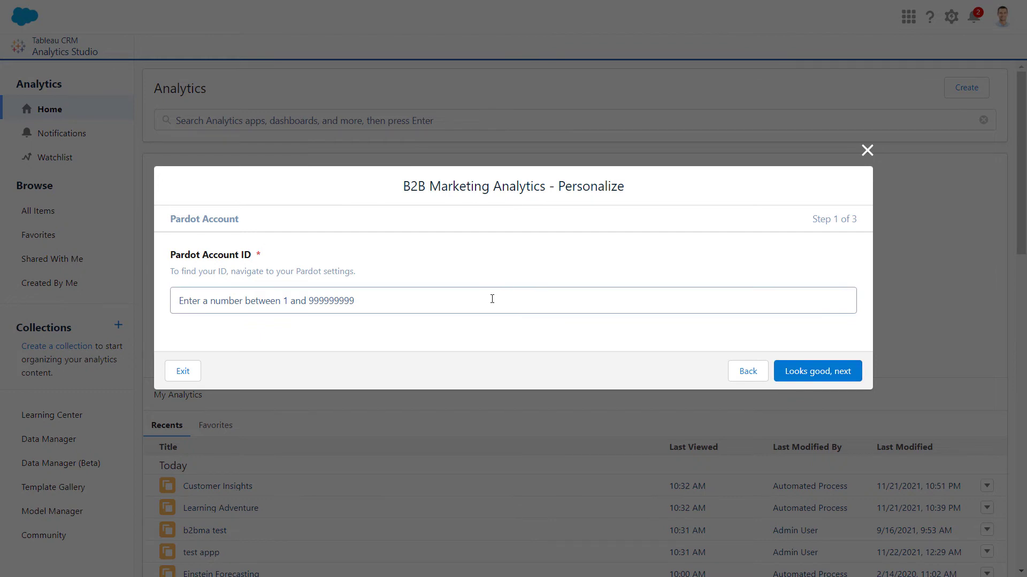
{"action": "type", "text": "159661"}
{"action": "left_click", "coordinate": [525, 330]}
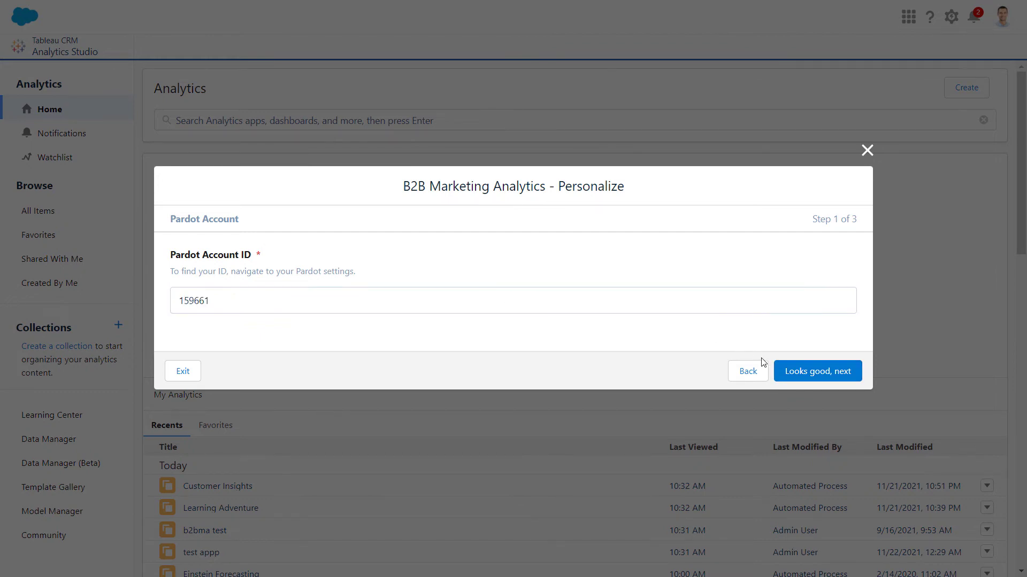
{"action": "left_click", "coordinate": [786, 377]}
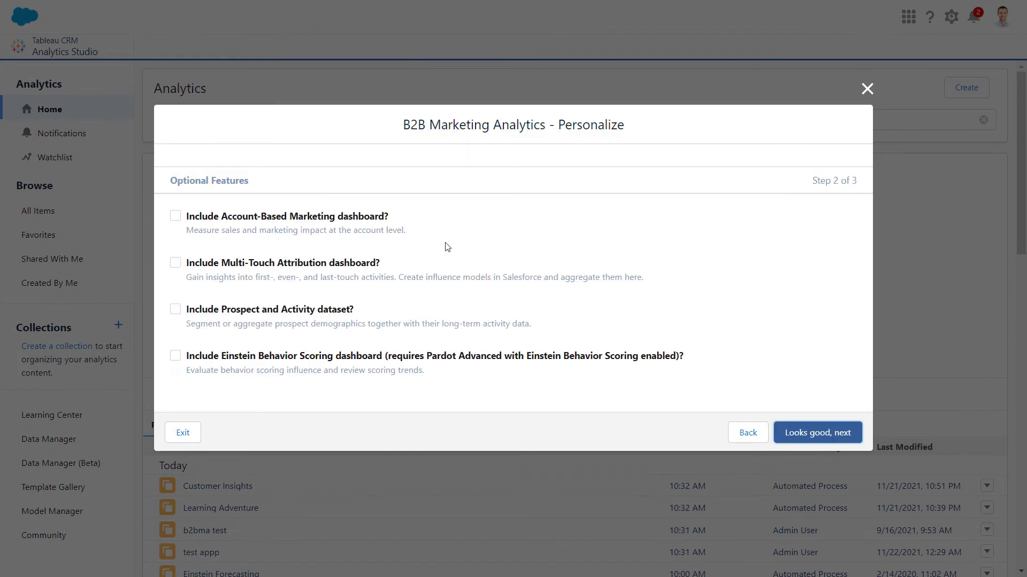
- Include Account-Based Marketing, Multi-Touch Attribution, Prospect and Activity, and Einstein Behavior Scoring features
{"action": "left_click", "coordinate": [175, 216]}
{"action": "left_click", "coordinate": [176, 263]}
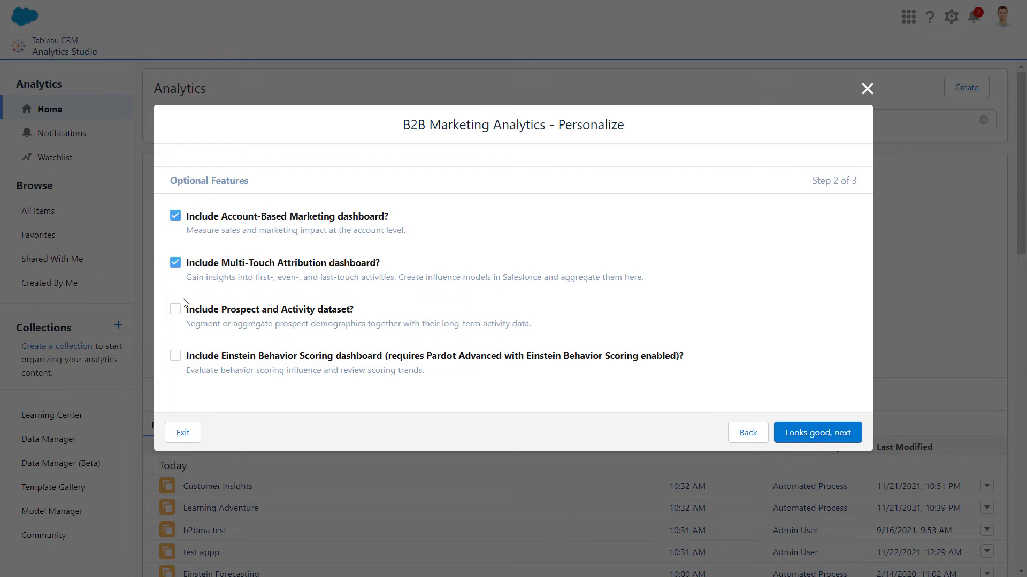
{"action": "left_click", "coordinate": [176, 309]}
{"action": "left_click", "coordinate": [176, 356]}
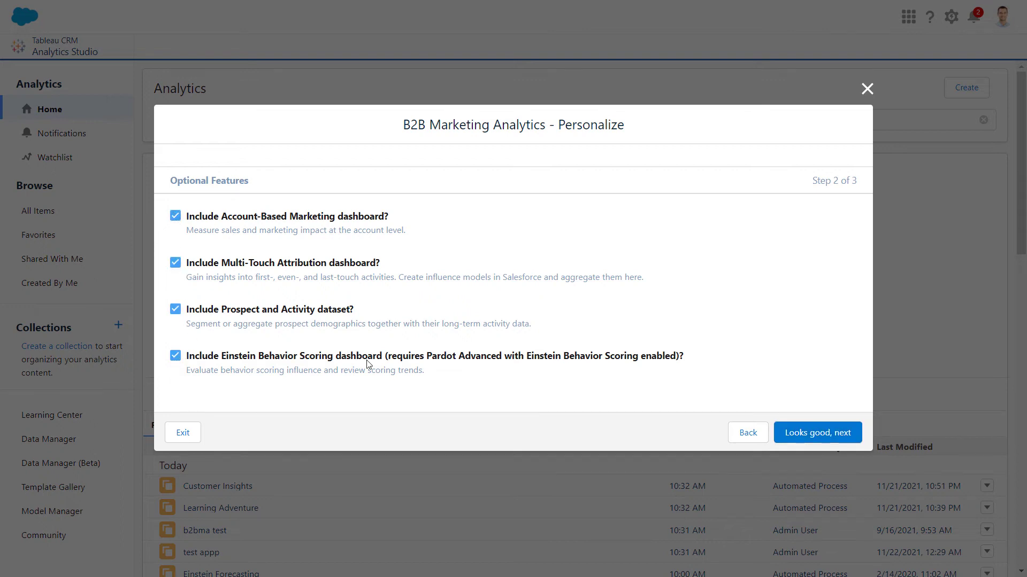
{"action": "left_click", "coordinate": [795, 433]}
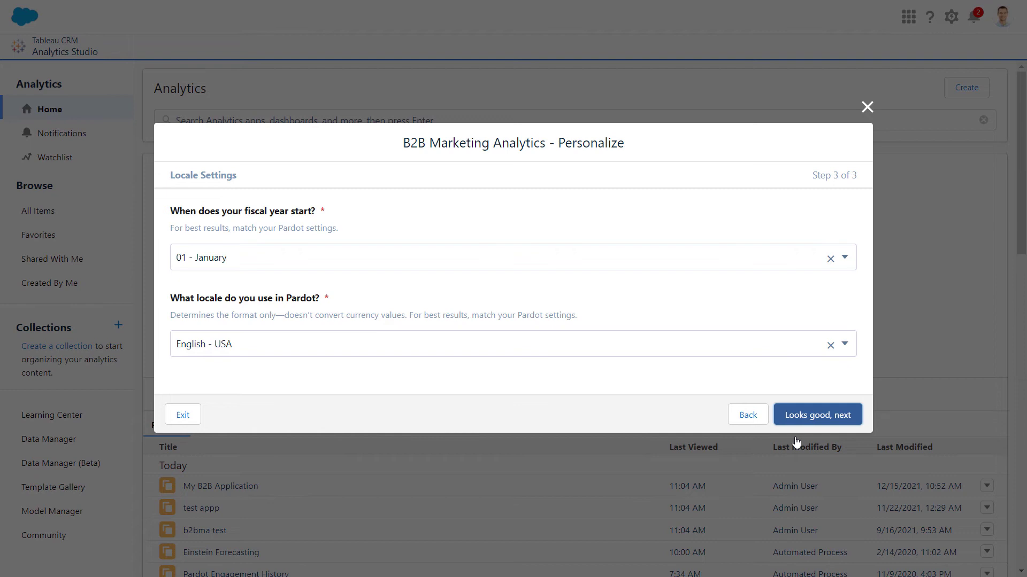
- Set the fiscal year to start in 03 - March and create the app 'My B2B Application'
{"action": "left_click", "coordinate": [653, 258]}
{"action": "left_click", "coordinate": [641, 319]}
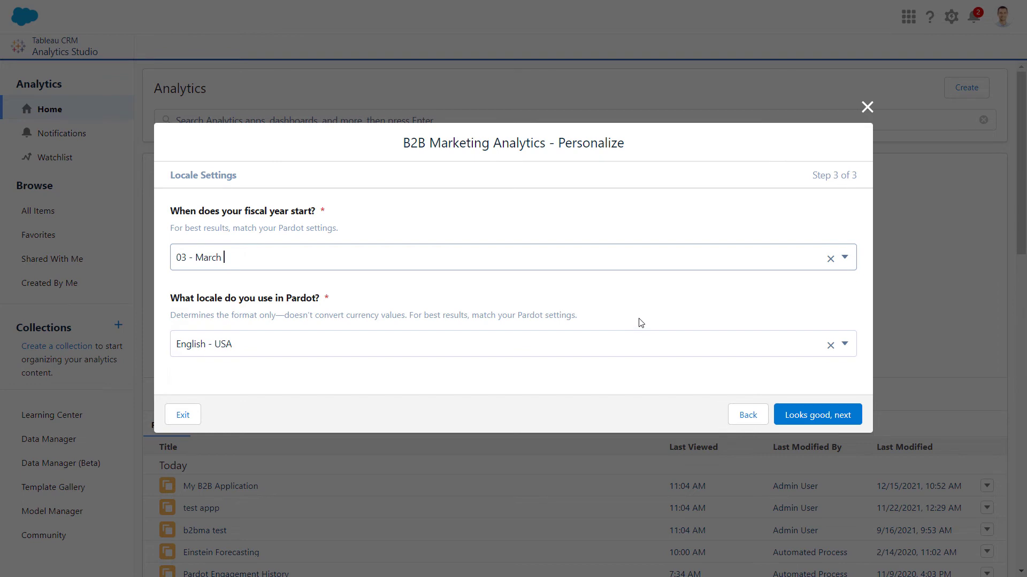
{"action": "left_click", "coordinate": [800, 421]}
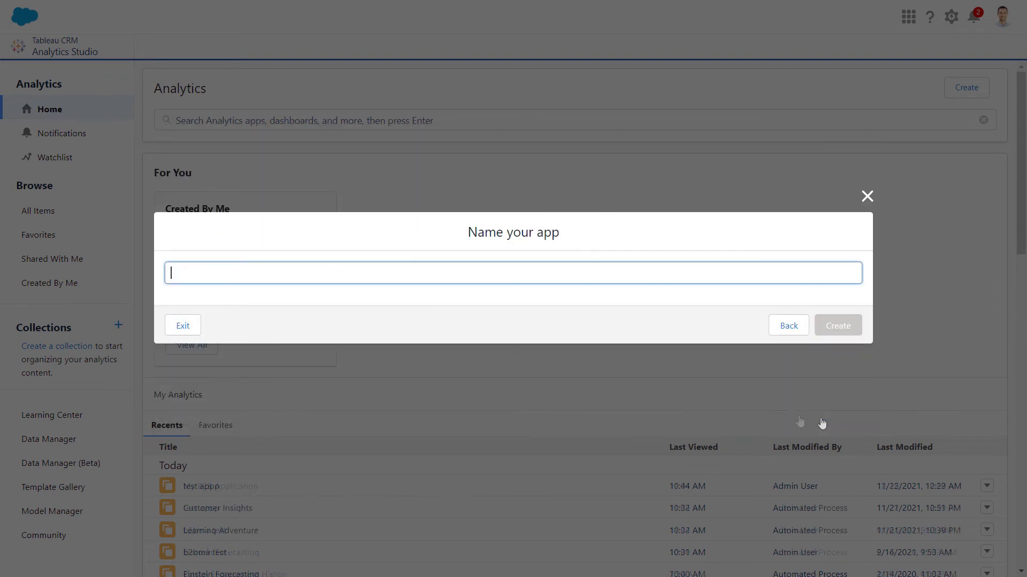
{"action": "type", "text": "My B2B Application"}
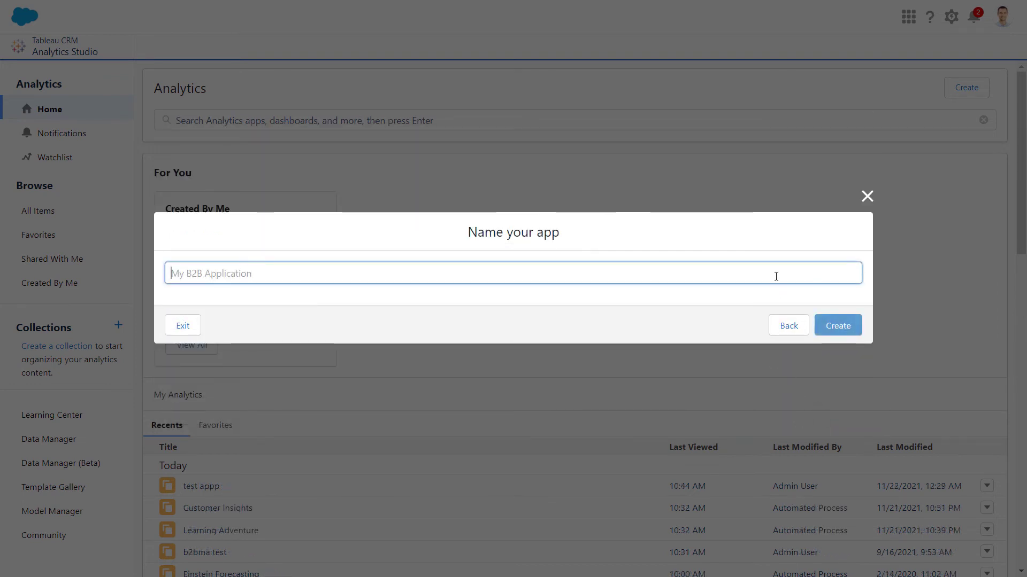
{"action": "left_click", "coordinate": [837, 326]}
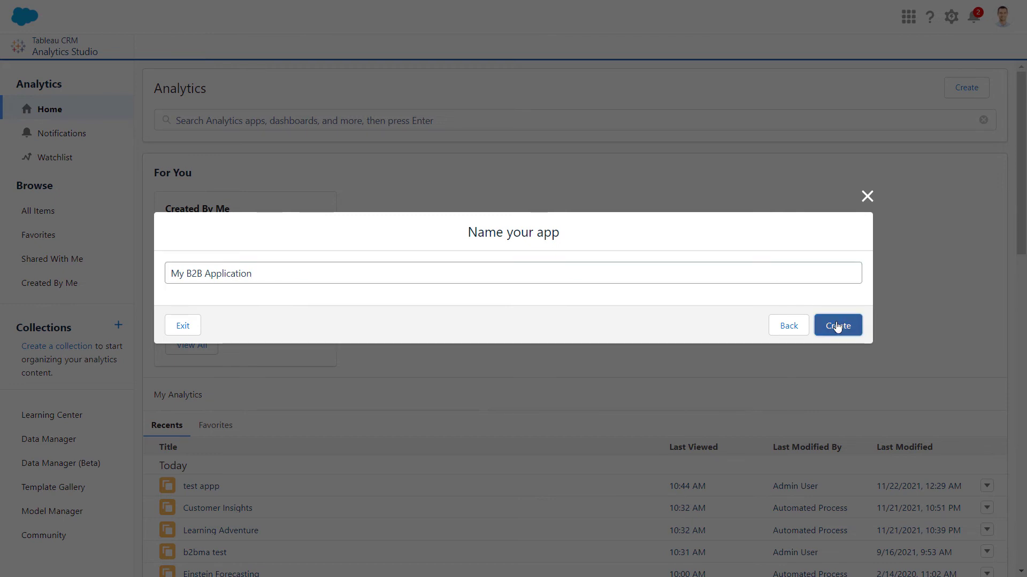